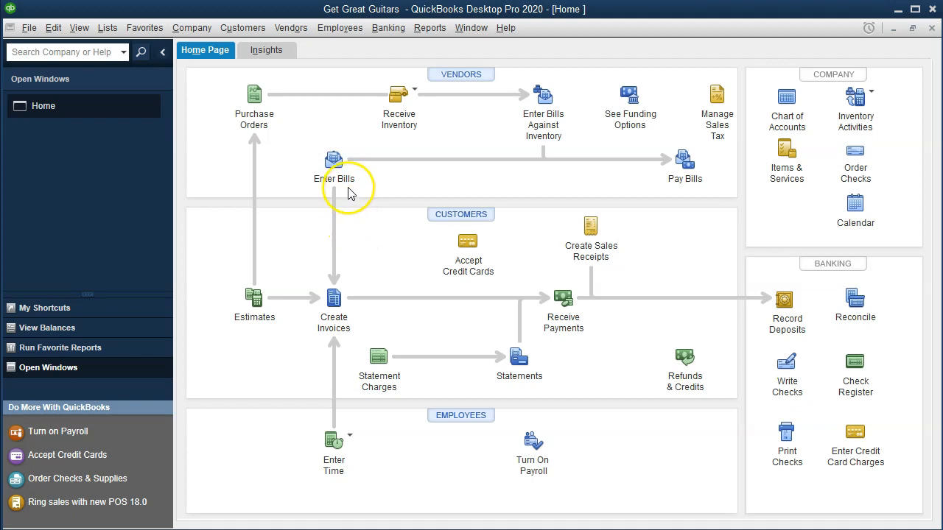
Step: View the blank Enter Bills form for vendor bills and close it
left_click(338, 175)
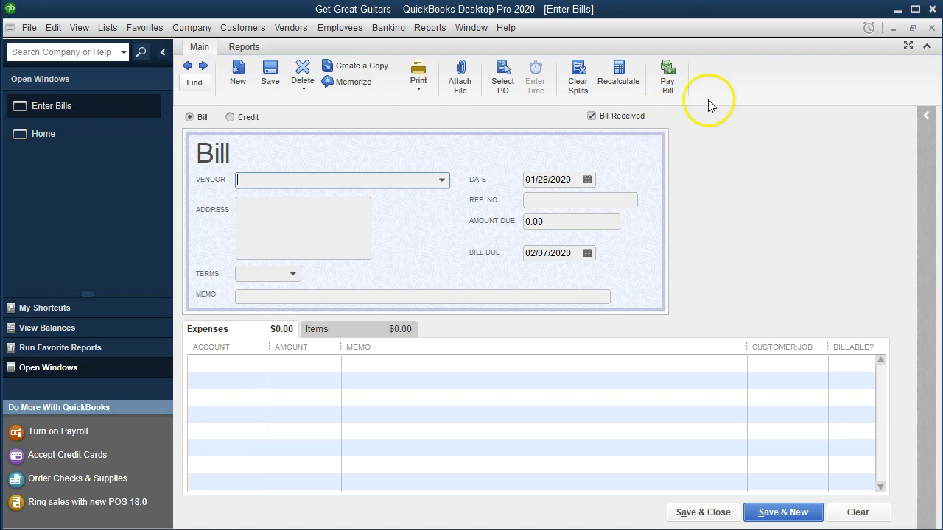
left_click(933, 28)
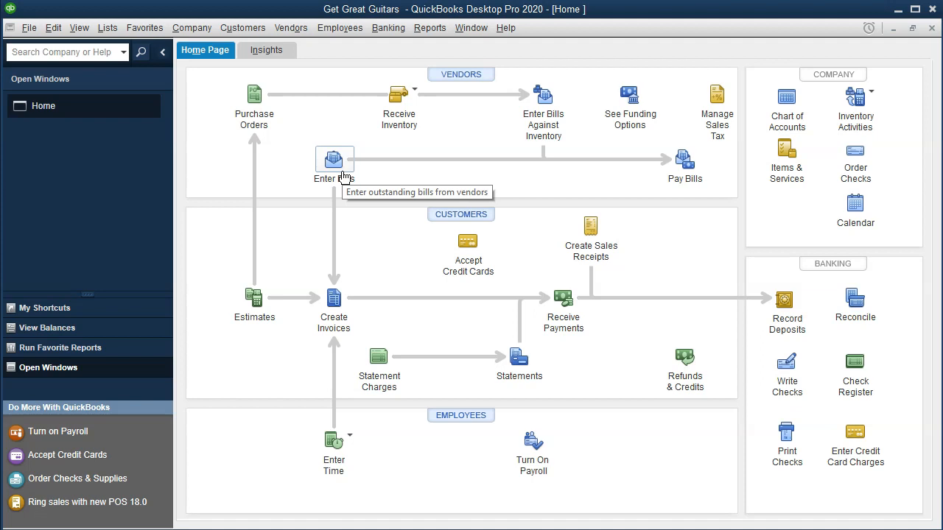
Step: Open the Balance Sheet Standard report from the Company & Financial reports
left_click(429, 27)
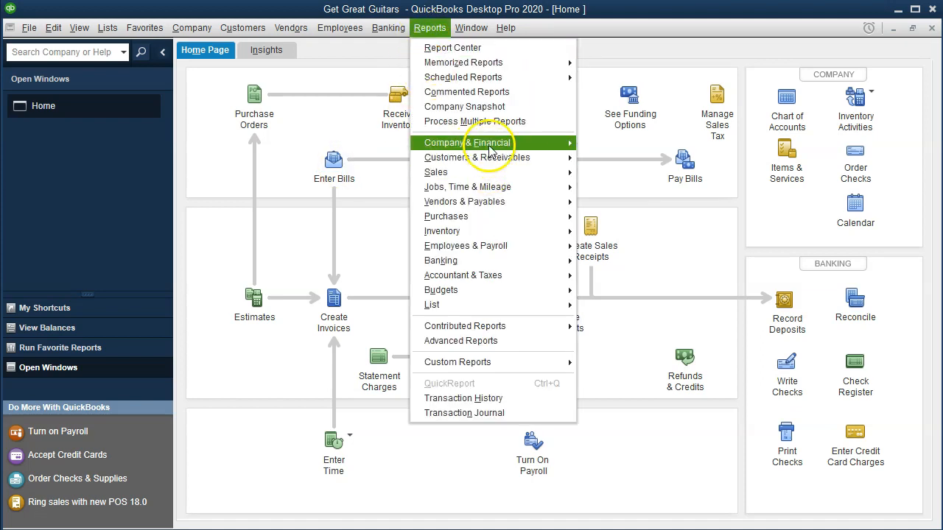
mouse_move(511, 142)
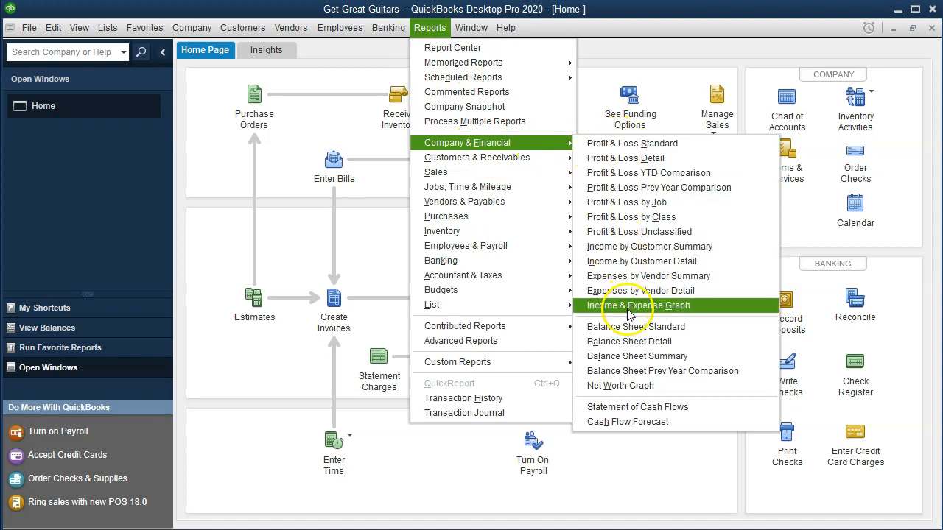
left_click(633, 331)
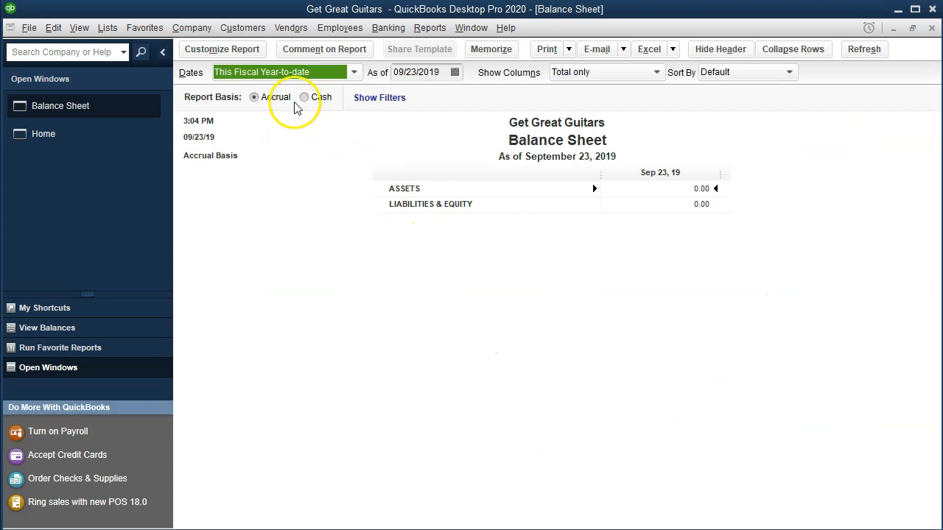
Step: Customize the balance sheet to a date range from 01/01/2020 to 12/31/2020
left_click(242, 50)
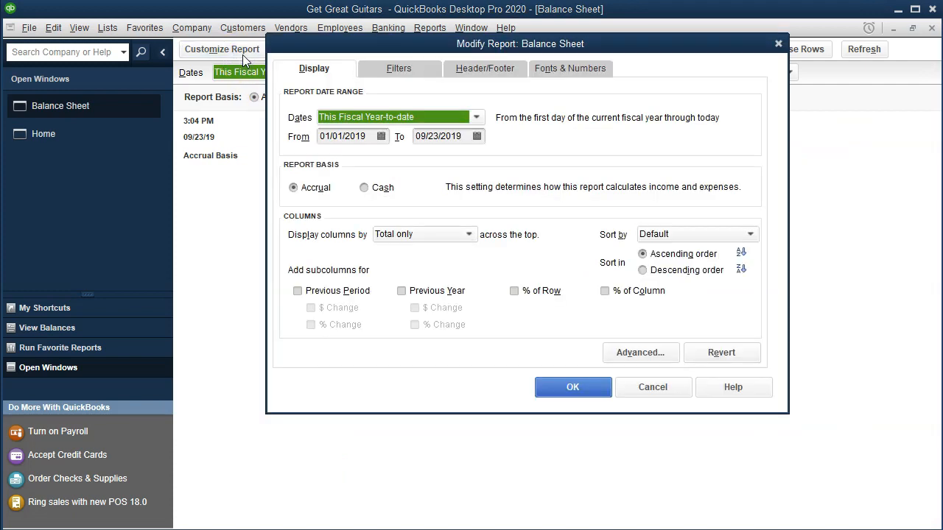
key("Tab")
type("01012020")
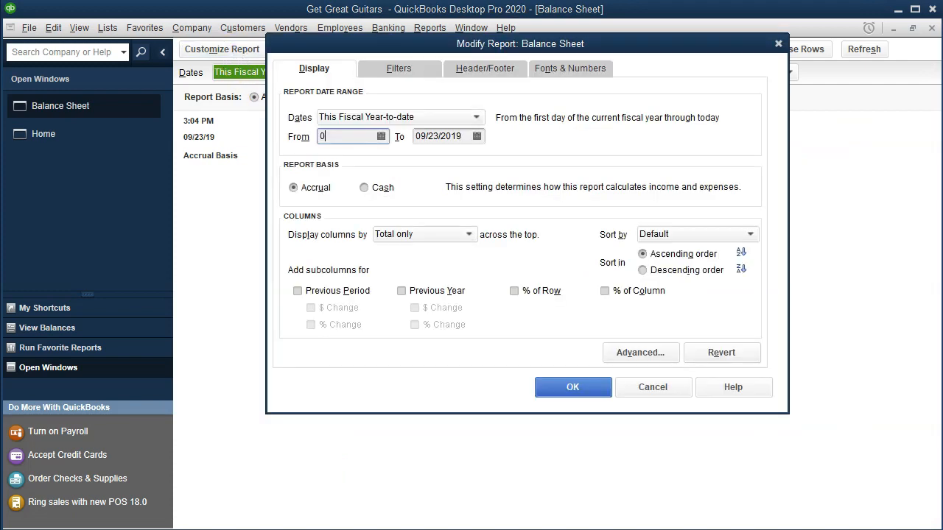
key("Tab")
type("12/31/2020")
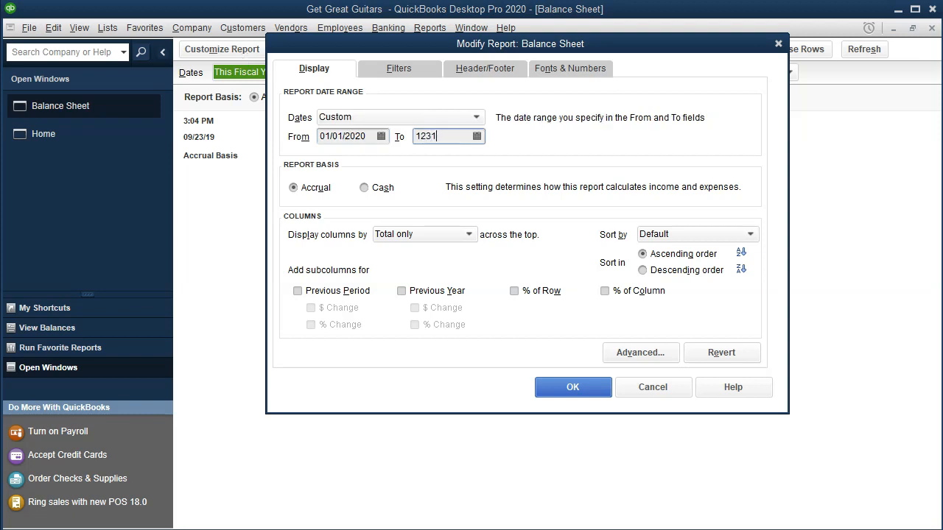
key("Tab")
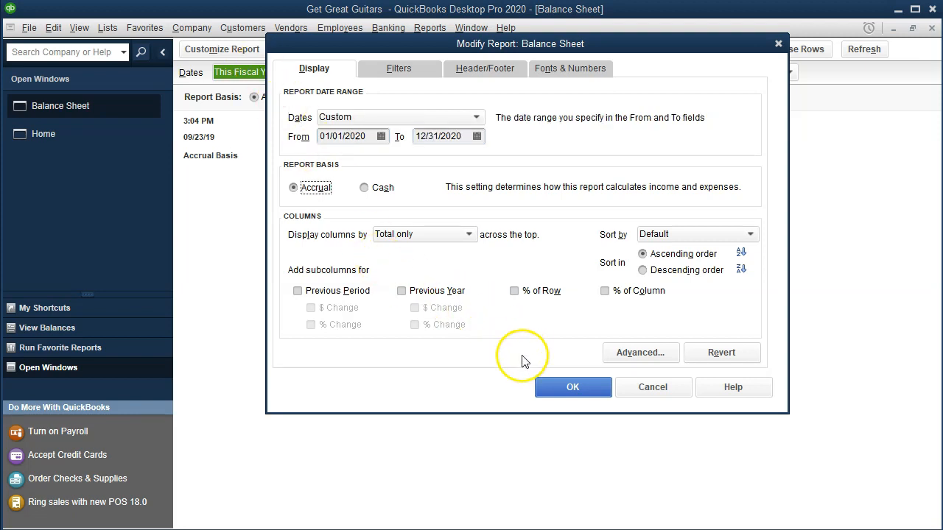
left_click(555, 402)
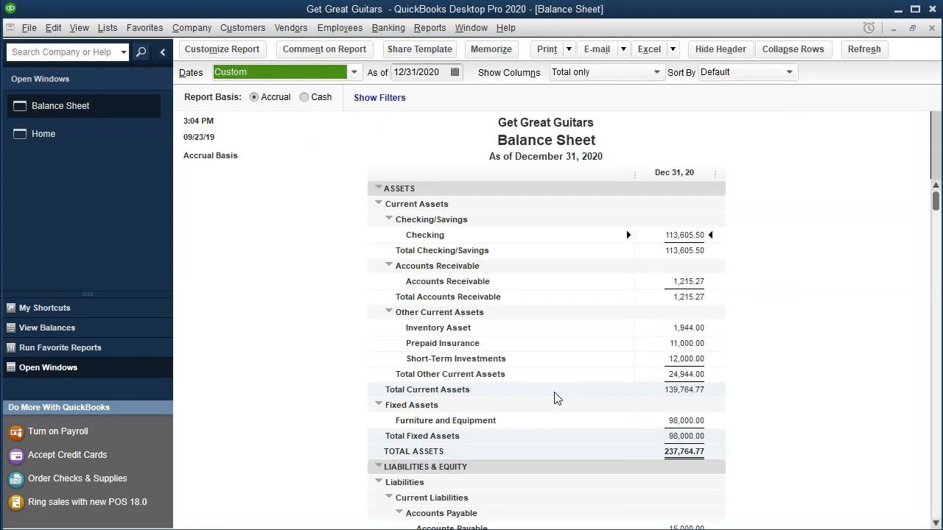
Step: Drill down into the Accounts Payable amount under Current Liabilities to see its transactions by account
scroll(558, 398, "down", 3)
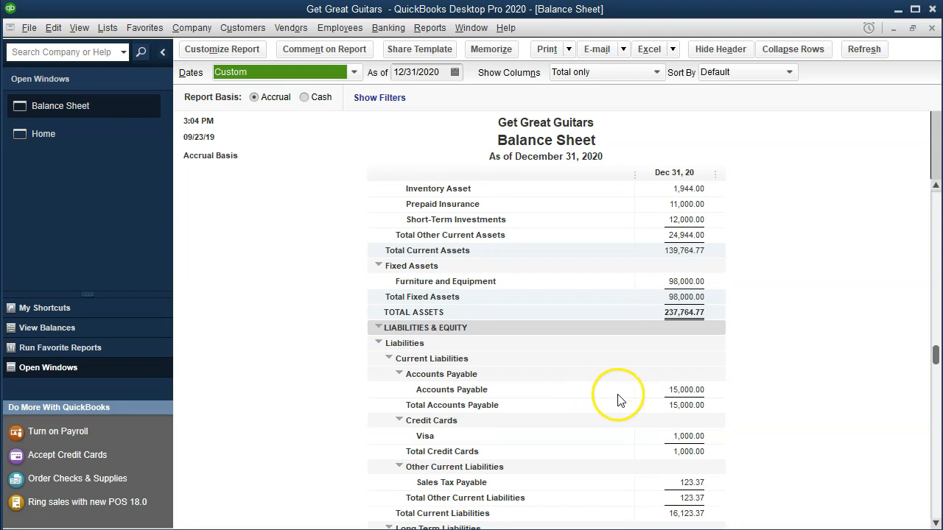
left_click(682, 390)
scroll(653, 442, "down", 2)
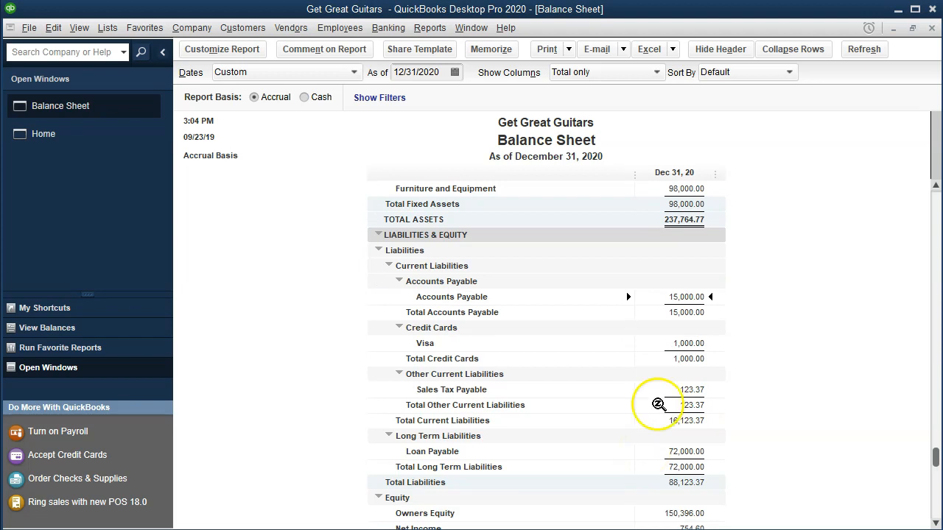
left_click(698, 297)
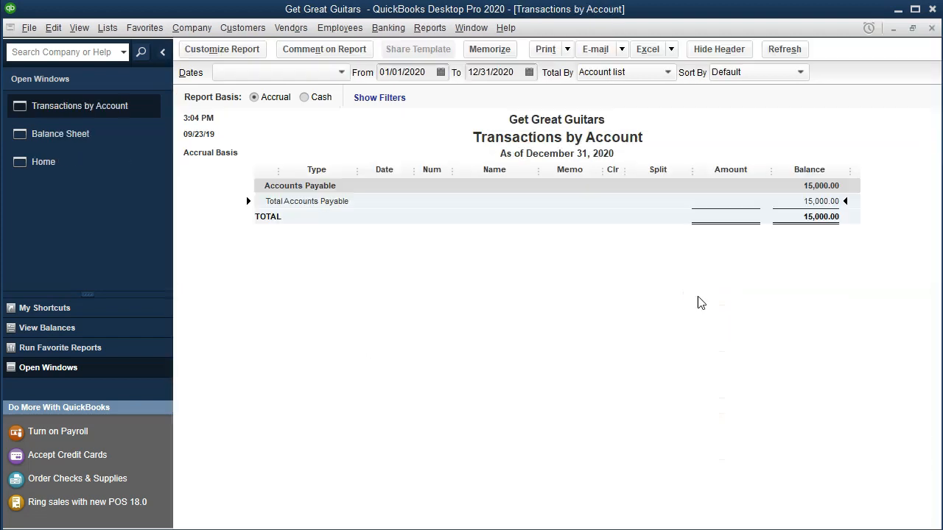
Step: Set the start date of the Accounts Payable transactions report to 01/01/2019
key("Tab")
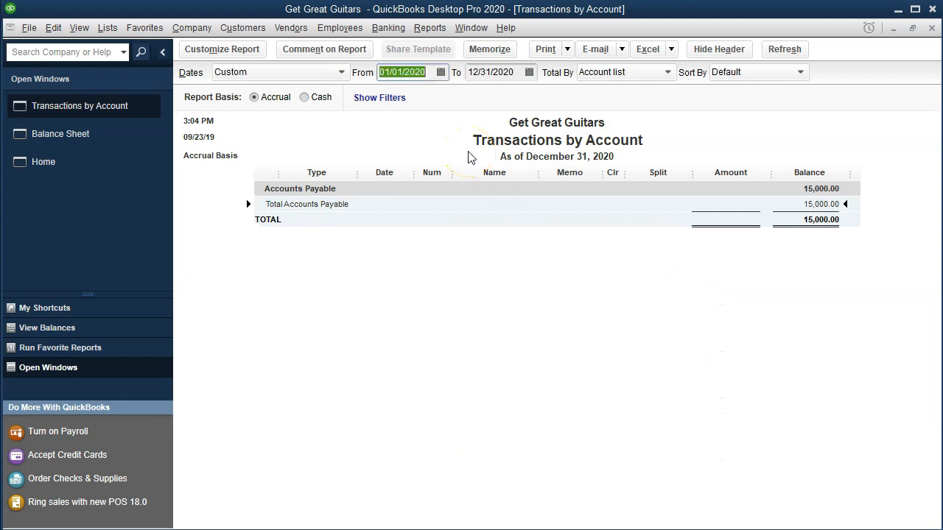
type("010119")
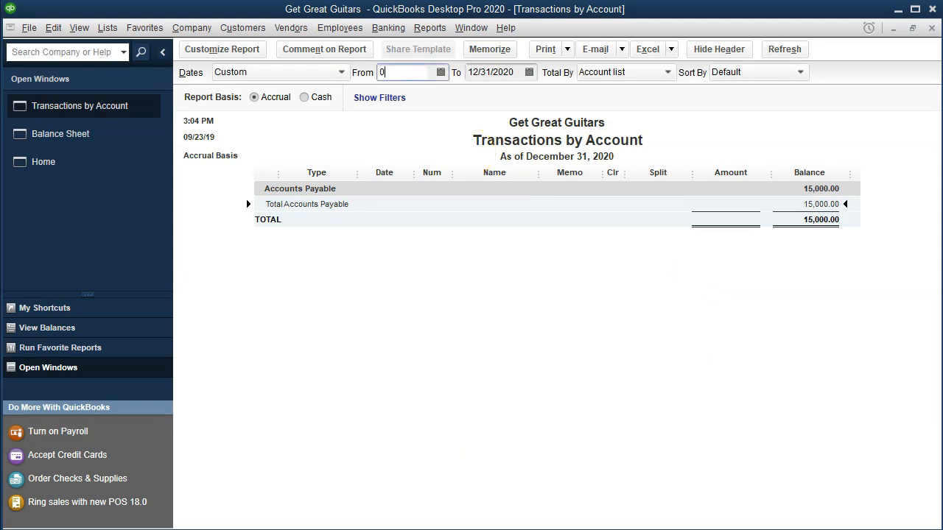
key("Tab")
key("Tab")
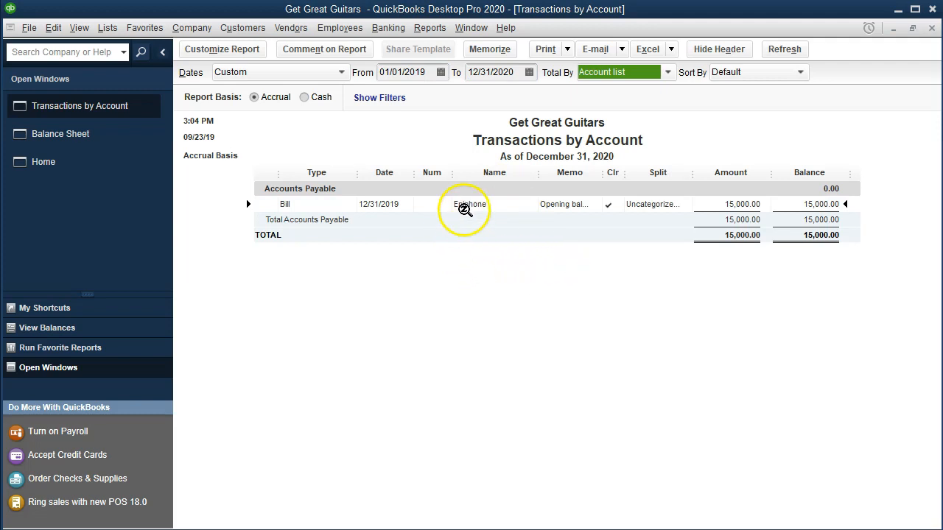
Step: Open the Epiphone opening balance bill from the report to view it, and close both the bill and the transactions report
double_click(464, 209)
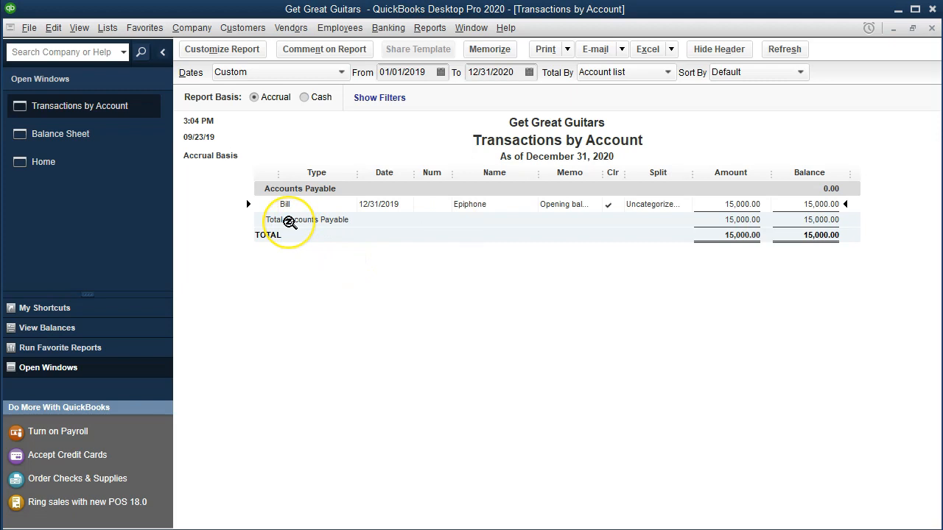
double_click(714, 205)
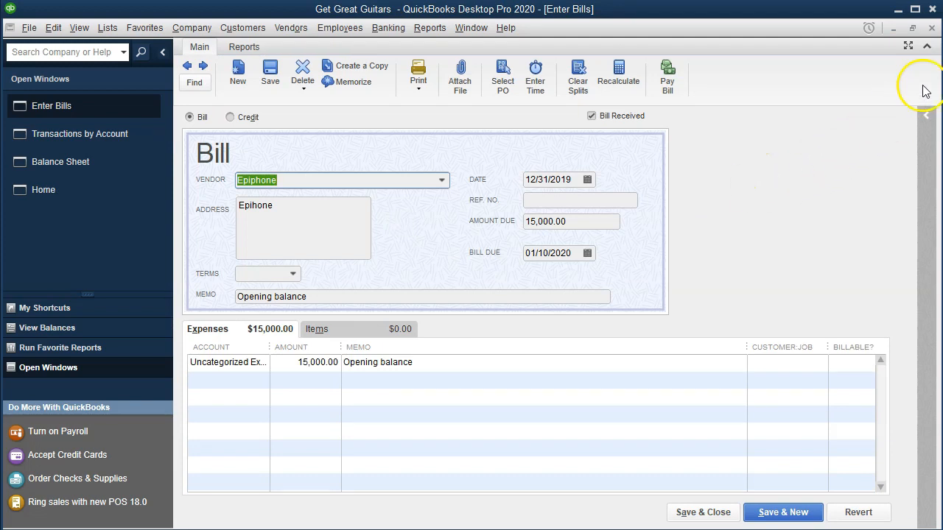
left_click(931, 29)
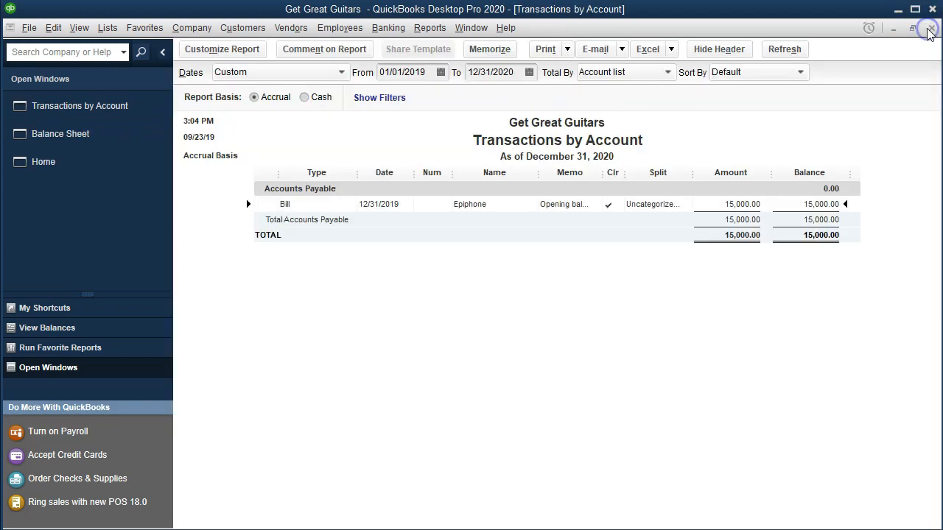
left_click(931, 29)
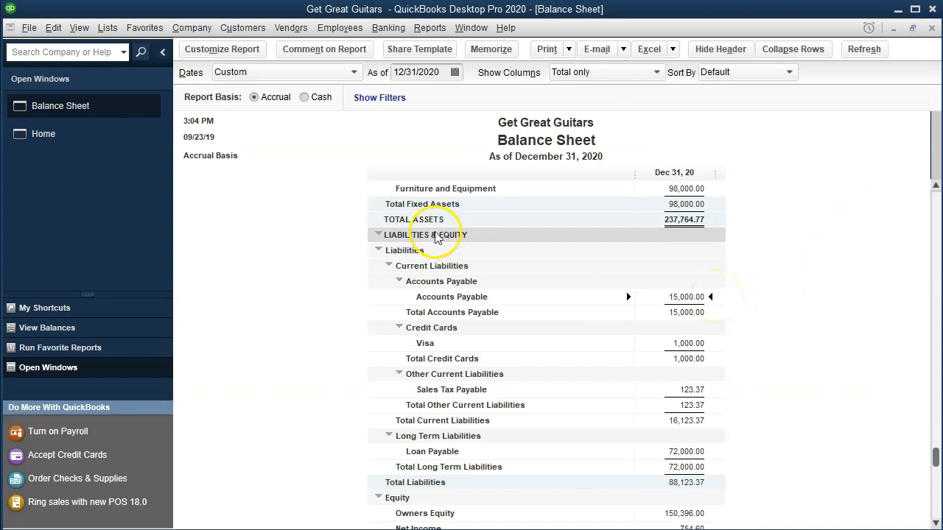
Step: Return to the Home page and open Pay Bills
left_click(101, 146)
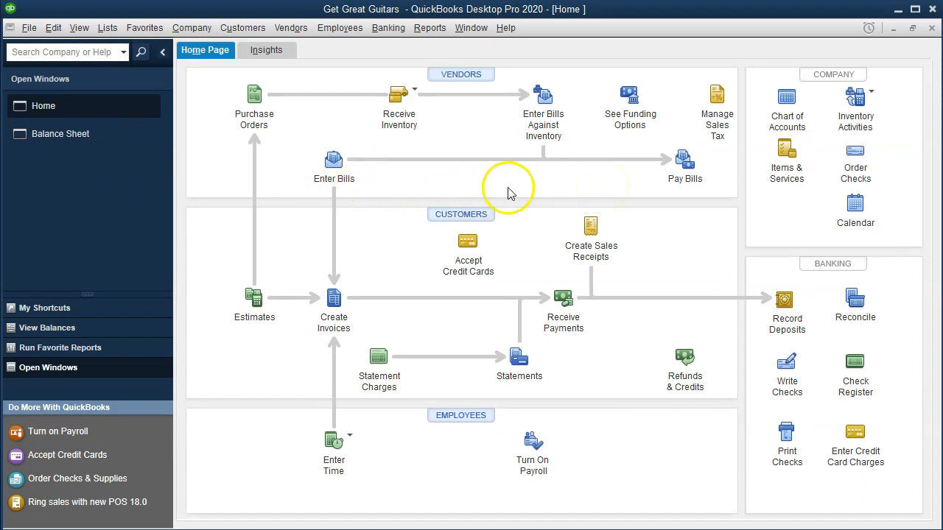
left_click(685, 163)
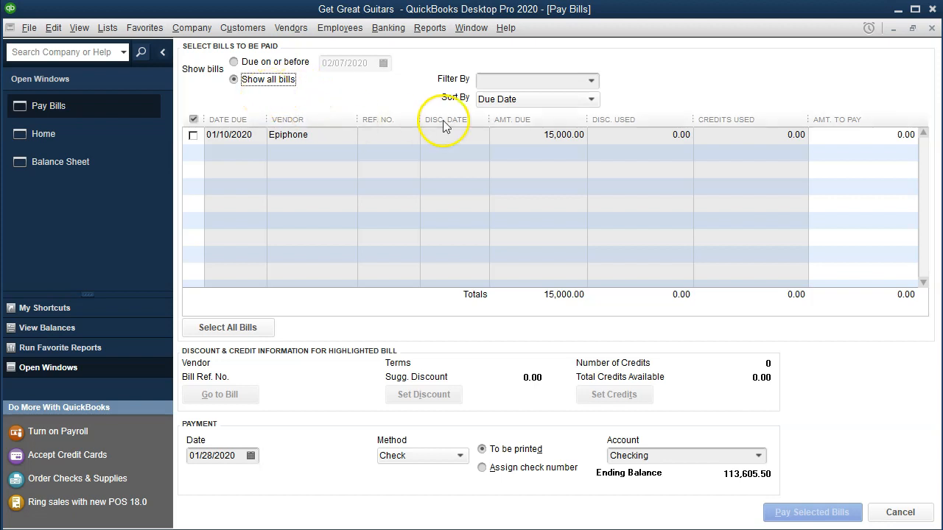
left_click(591, 83)
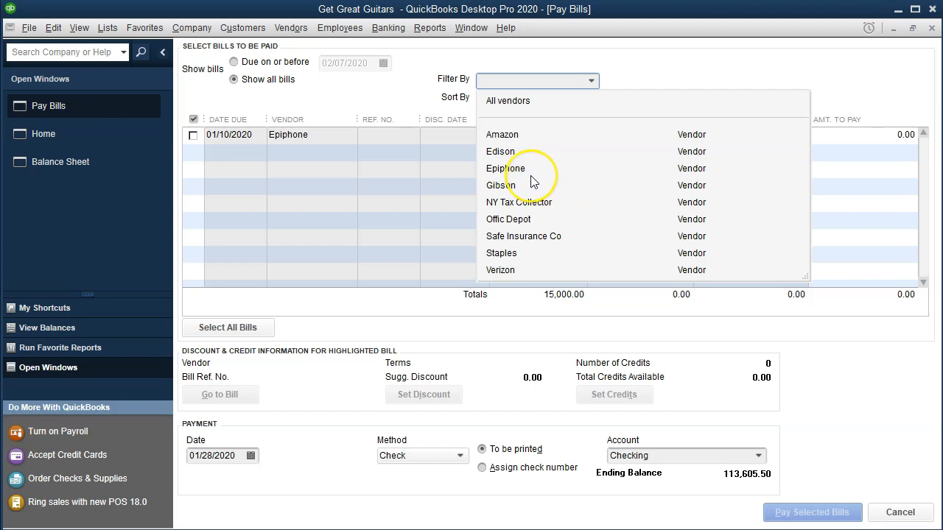
left_click(636, 65)
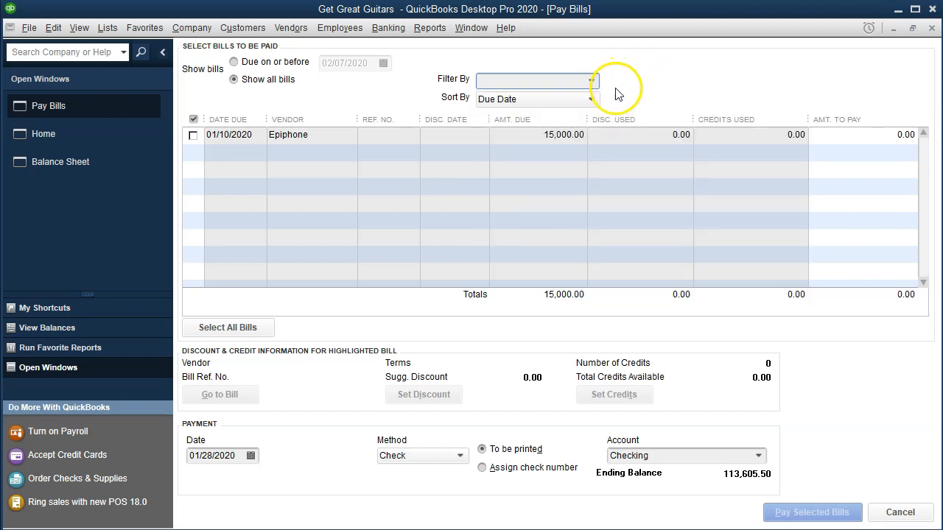
left_click(593, 99)
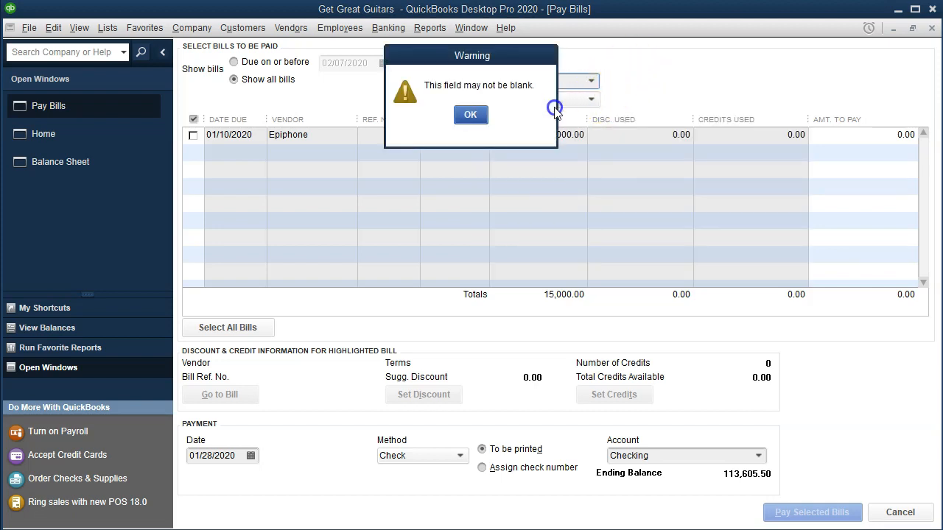
left_click(469, 113)
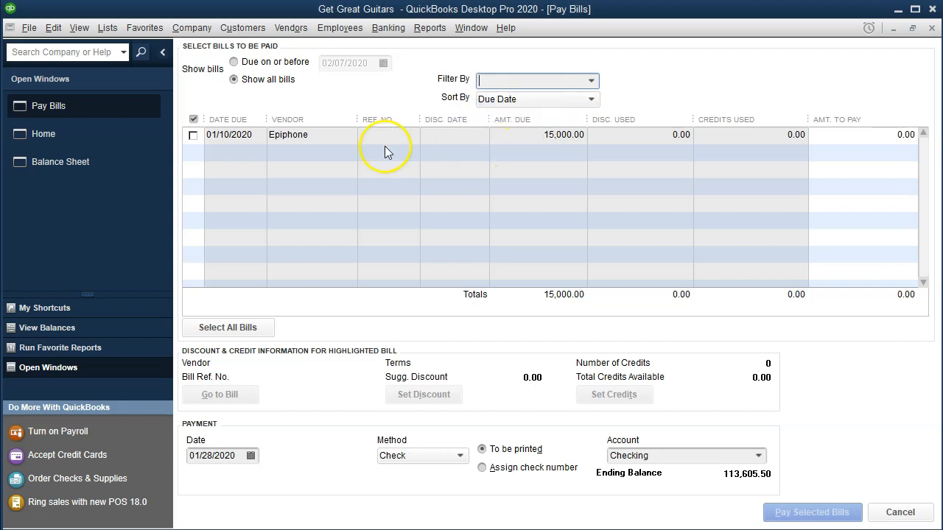
left_click(193, 135)
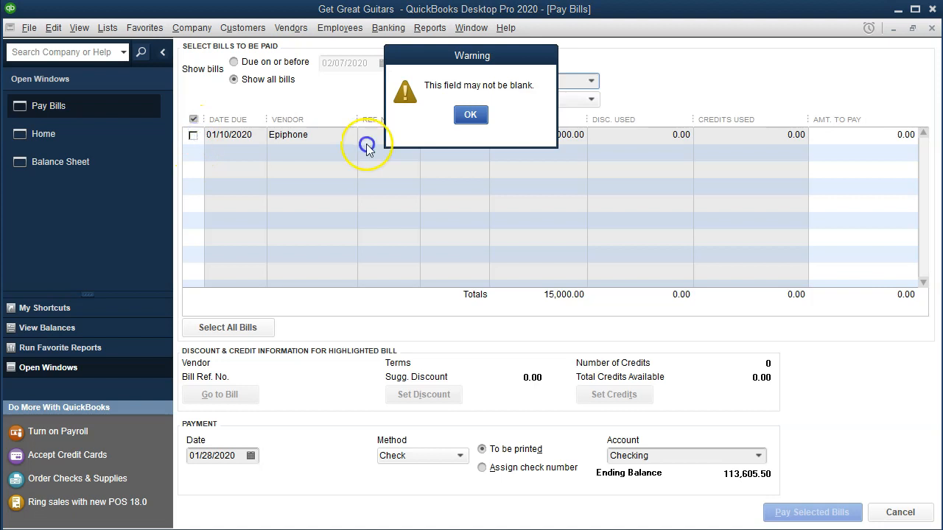
left_click(475, 116)
left_click(193, 135)
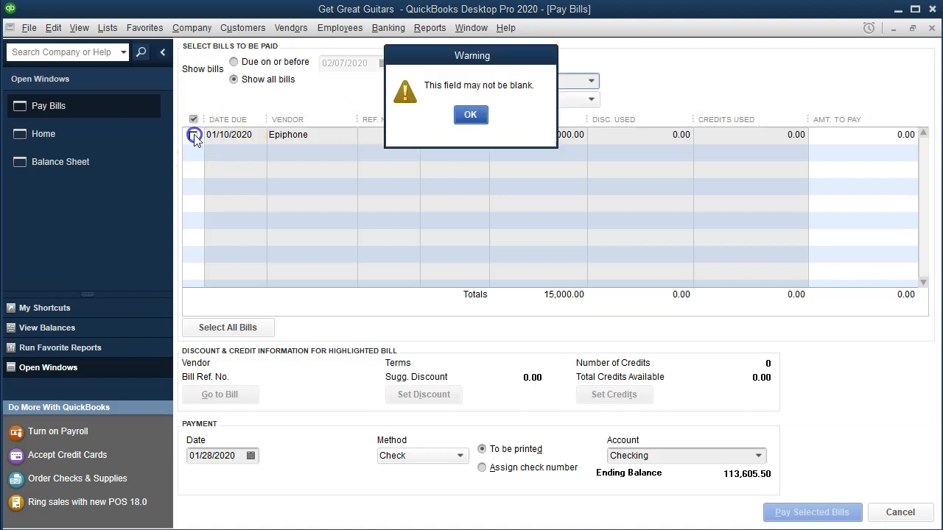
left_click(470, 118)
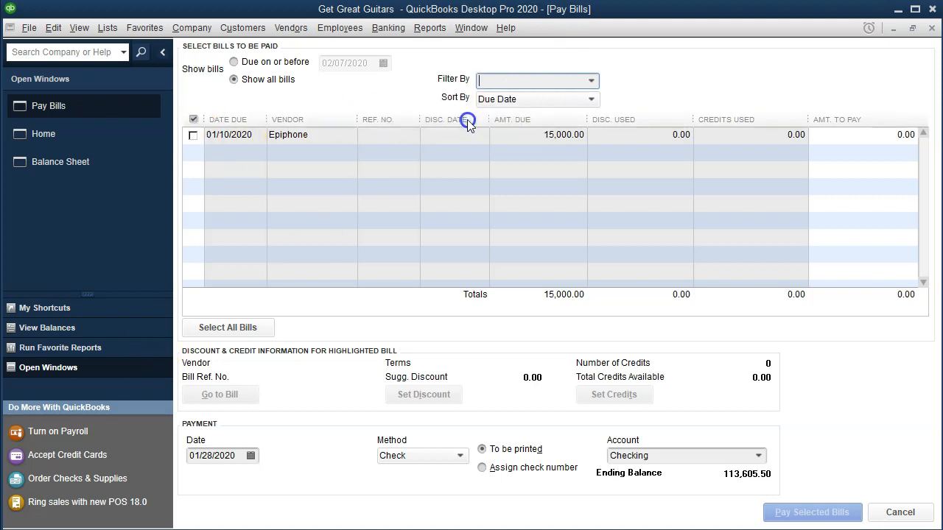
Step: Filter the payable bills by All vendors and select the Epiphone bill for payment
left_click(590, 80)
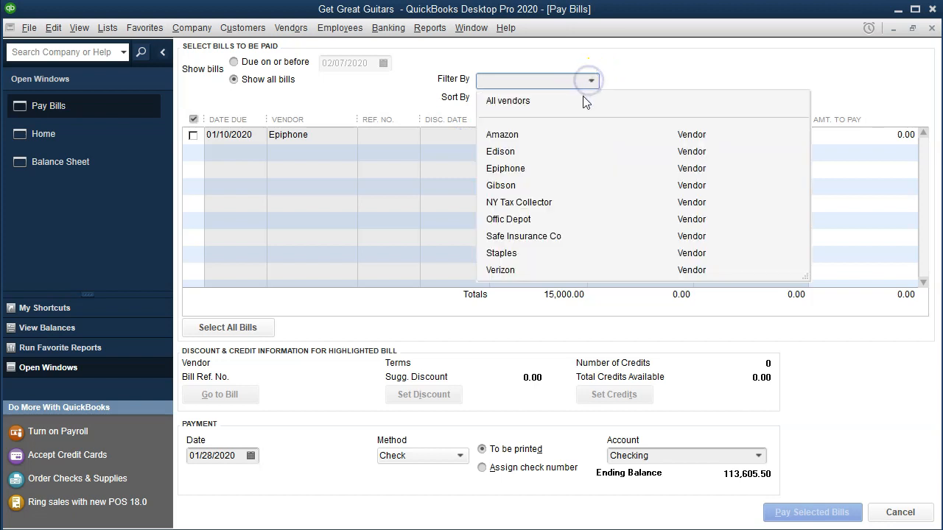
left_click(508, 102)
left_click(193, 135)
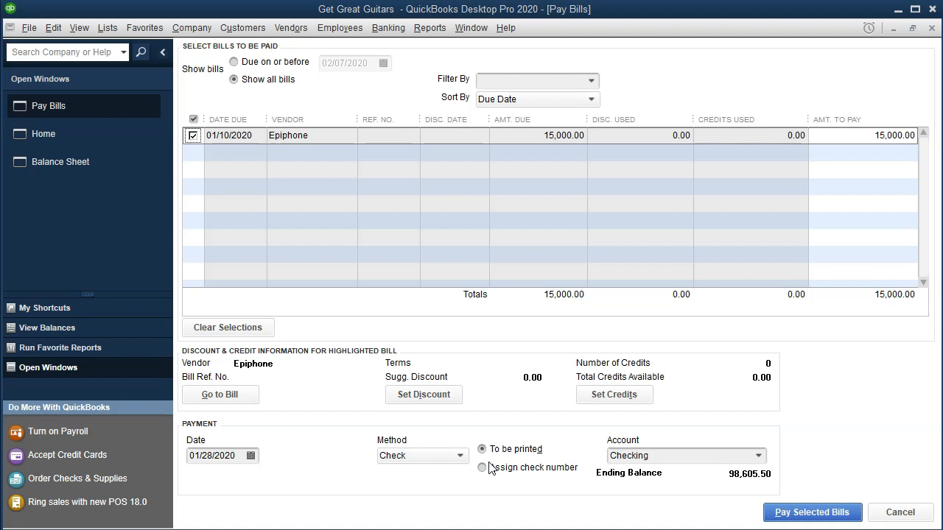
Step: Set the check payment to Assign check number, keeping Checking as the payment account
left_click(490, 507)
left_click(481, 467)
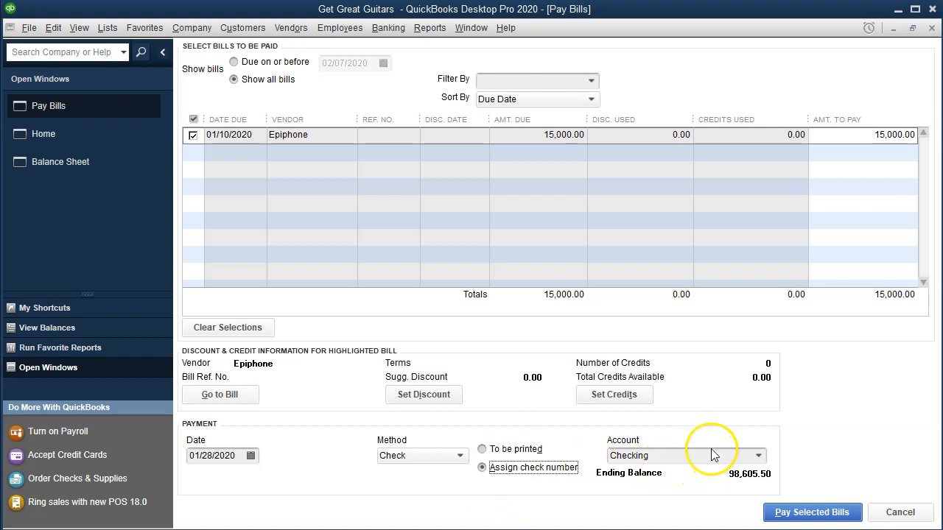
left_click(759, 456)
left_click(758, 456)
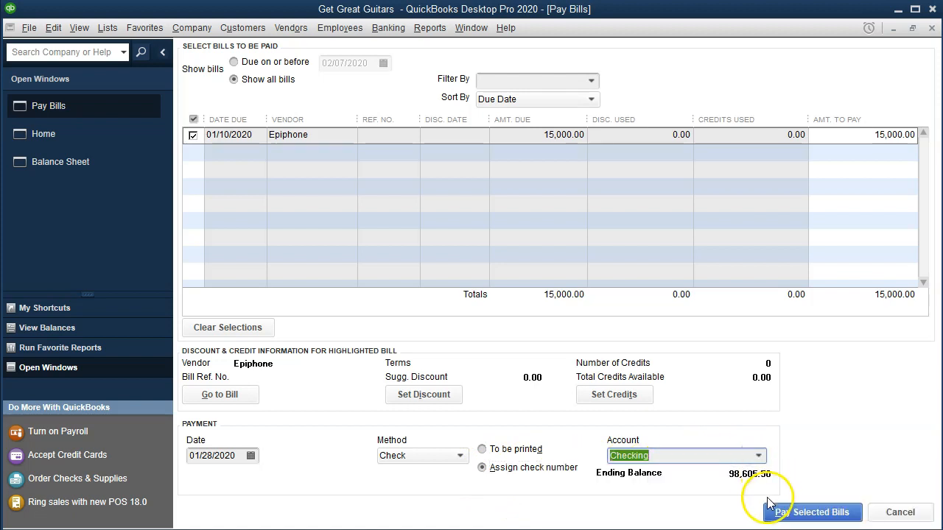
Step: Pay the selected Epiphone bill, letting QuickBooks assign the check number, and dismiss the check reminder and payment summary
left_click(784, 513)
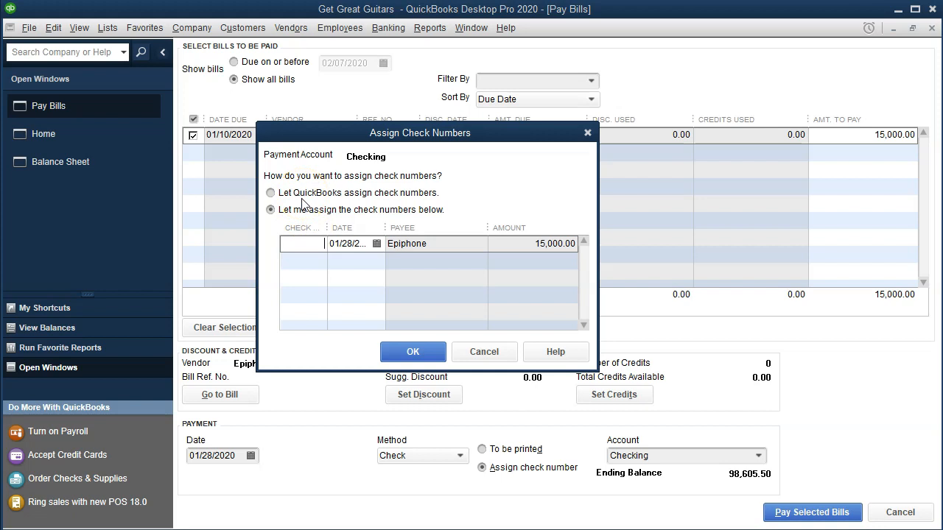
left_click(271, 193)
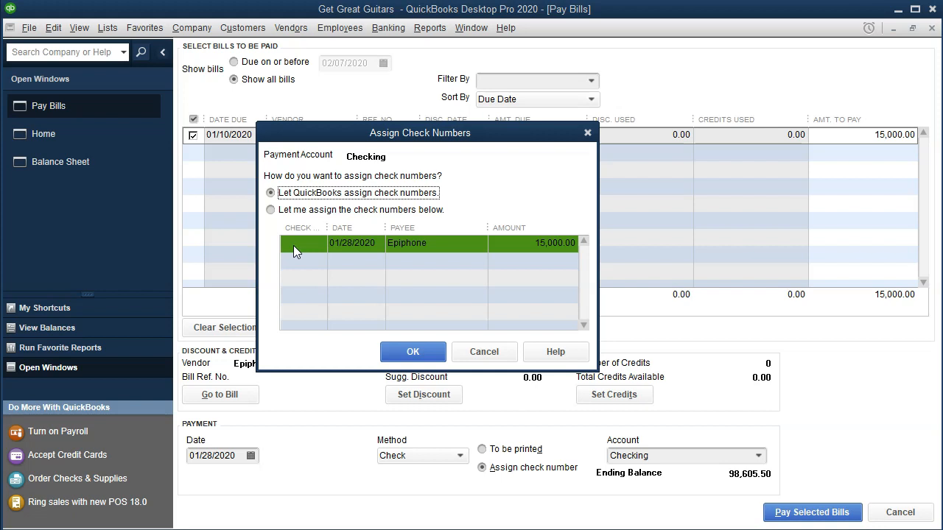
left_click(421, 358)
left_click(271, 210)
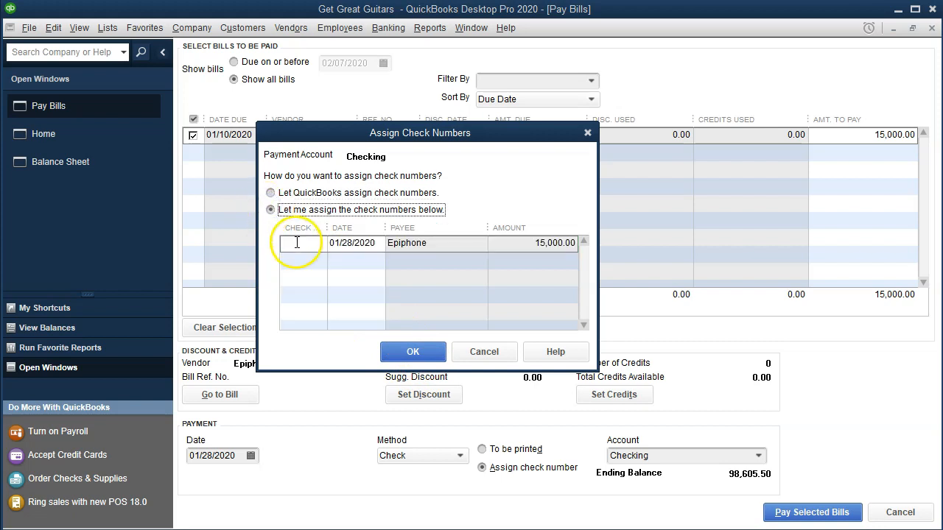
left_click(271, 193)
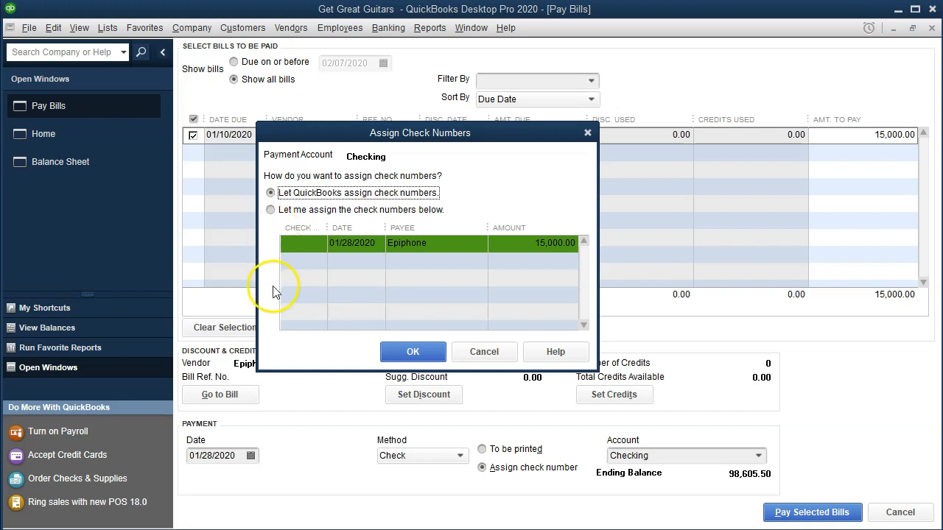
left_click(431, 360)
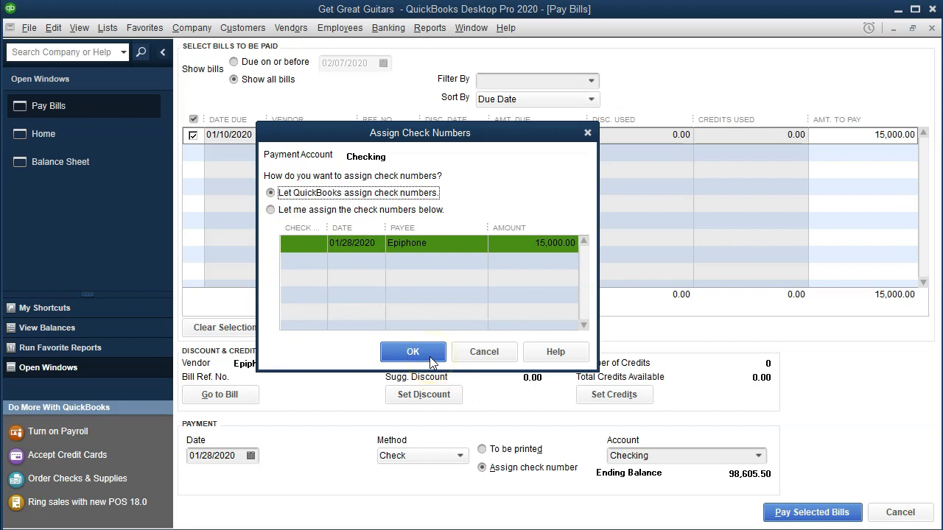
left_click(431, 359)
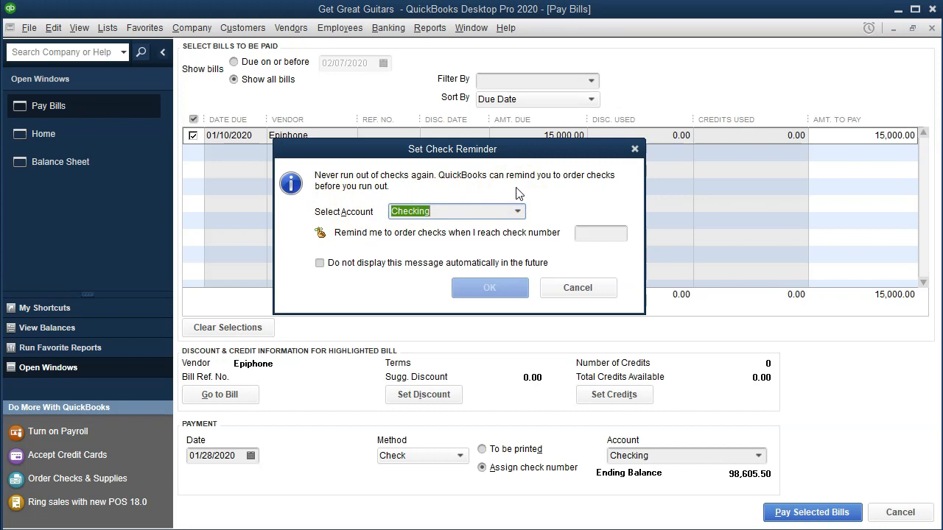
left_click(635, 151)
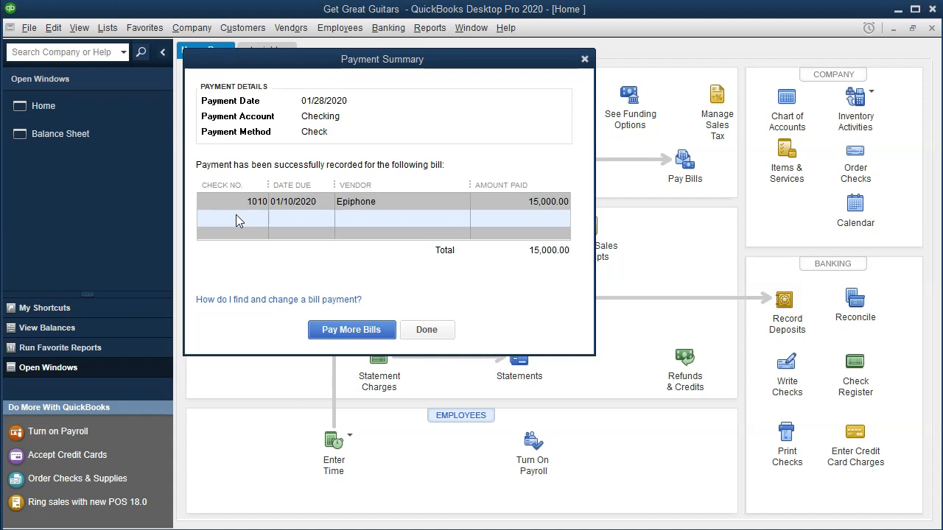
left_click(584, 60)
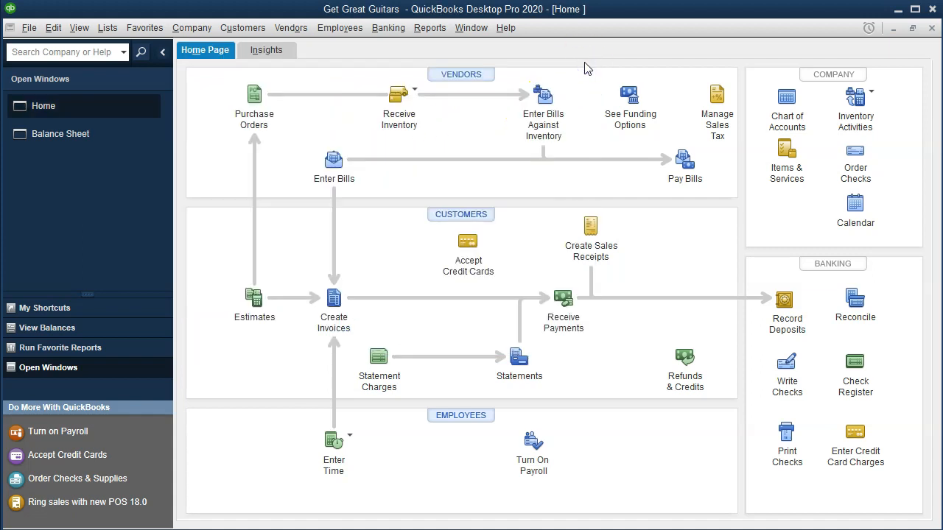
Step: Open the Checking account register, locate the Epiphone bill payment, and close the register
left_click(391, 33)
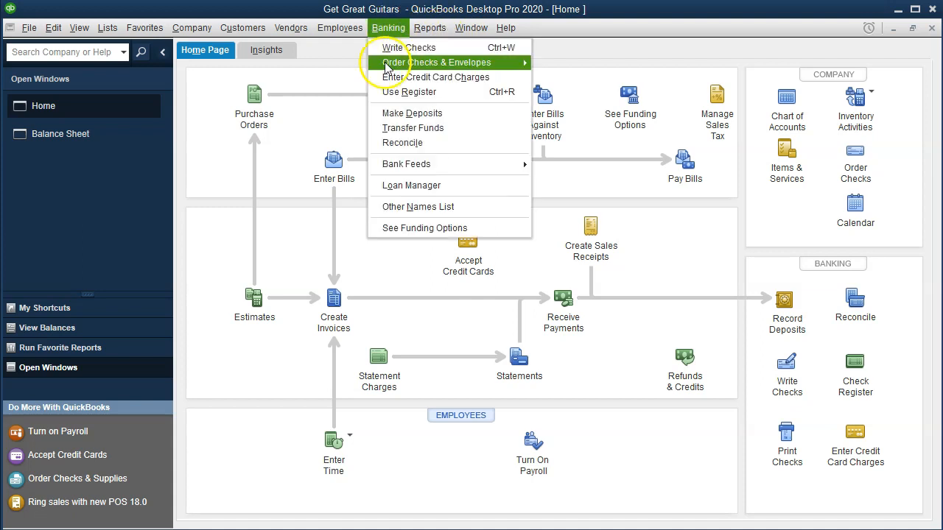
left_click(387, 92)
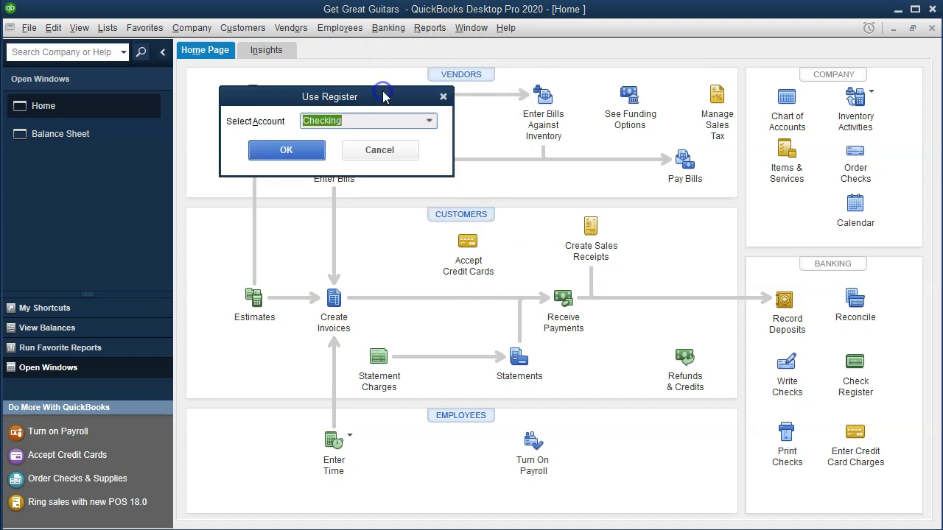
left_click(429, 121)
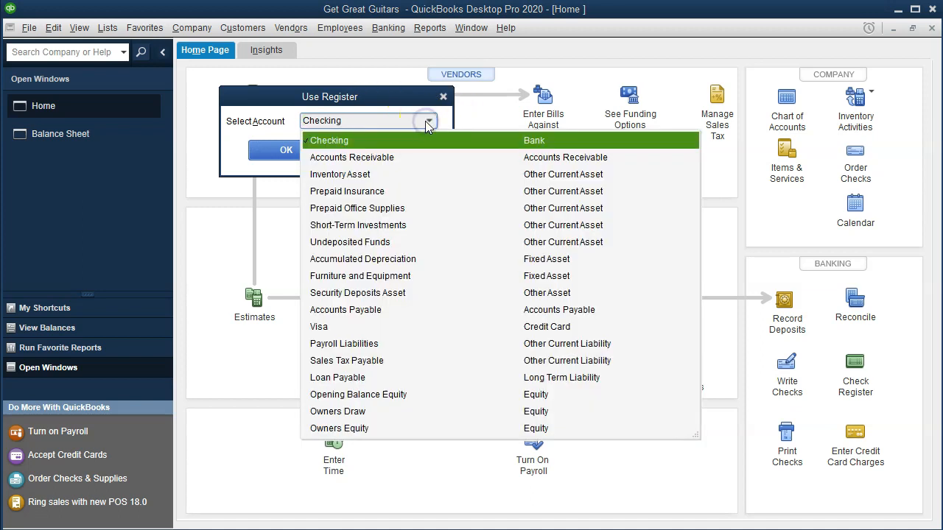
left_click(426, 122)
left_click(310, 150)
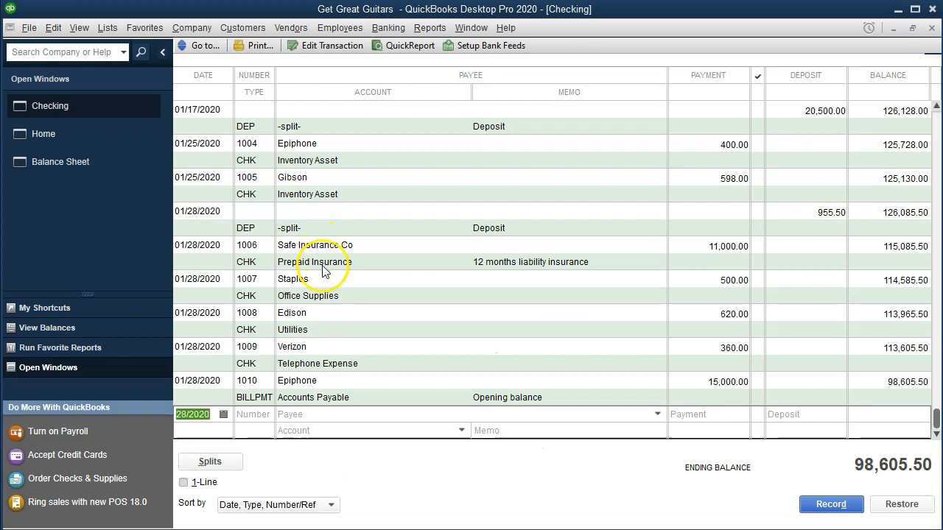
left_click(254, 381)
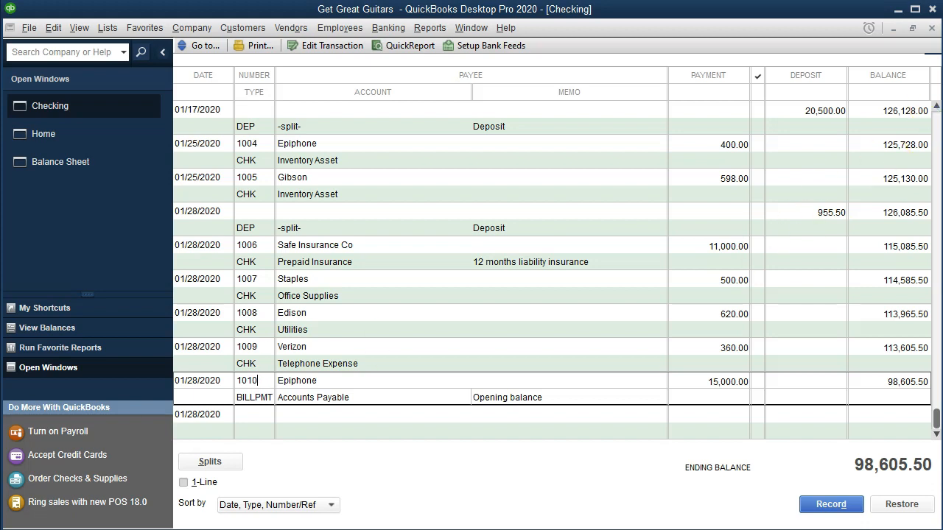
left_click(934, 33)
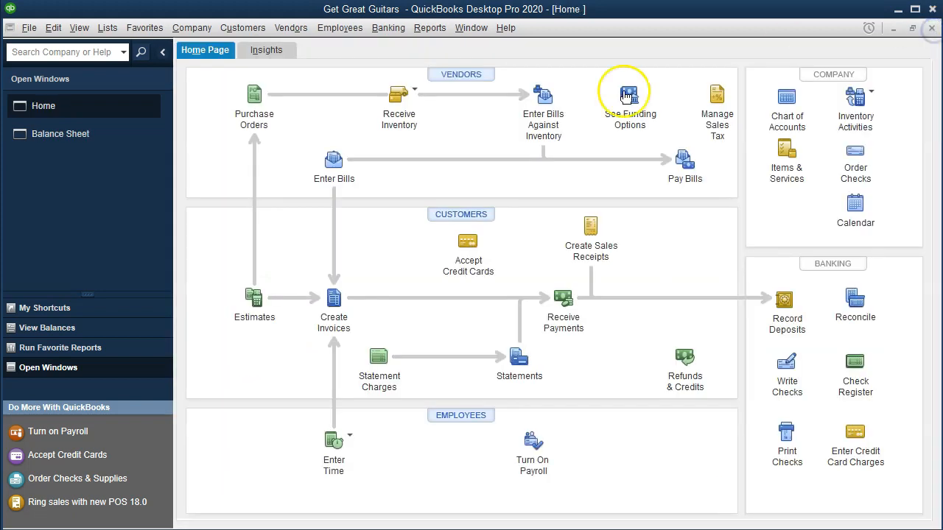
Step: Switch to the Balance Sheet and open the transactions behind the Accounts Payable balance
left_click(122, 137)
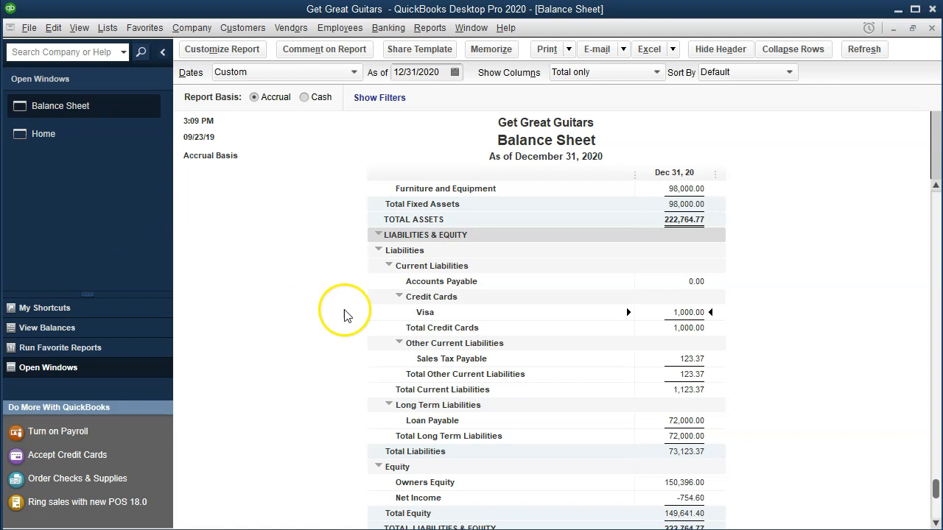
left_click(688, 281)
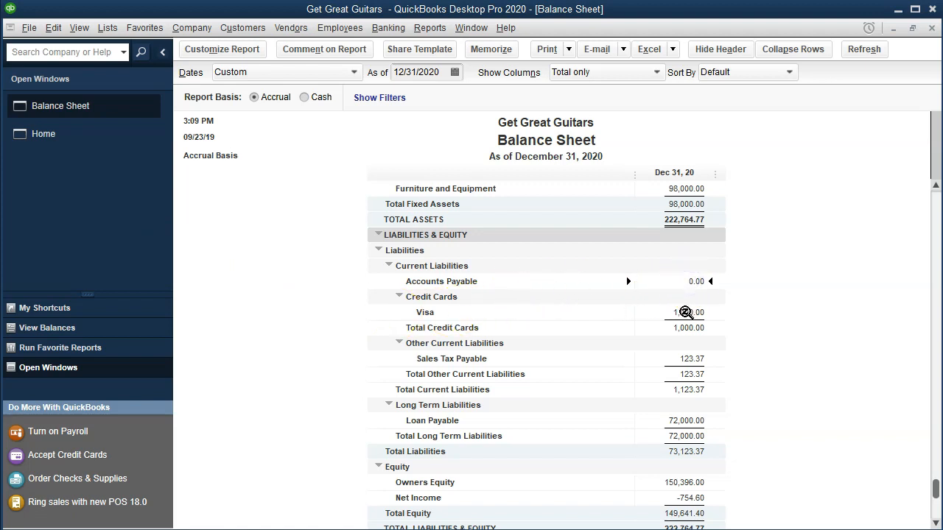
double_click(678, 282)
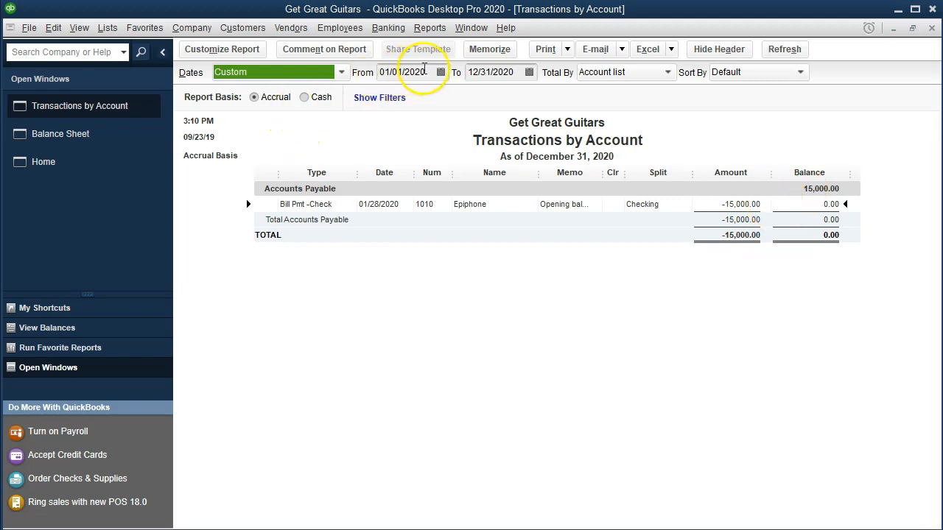
Step: Set the Transactions by Account report's start date to 01/01/2019
left_click(427, 72)
key("BackSpace")
key("BackSpace")
type("19")
key("Tab")
key("Tab")
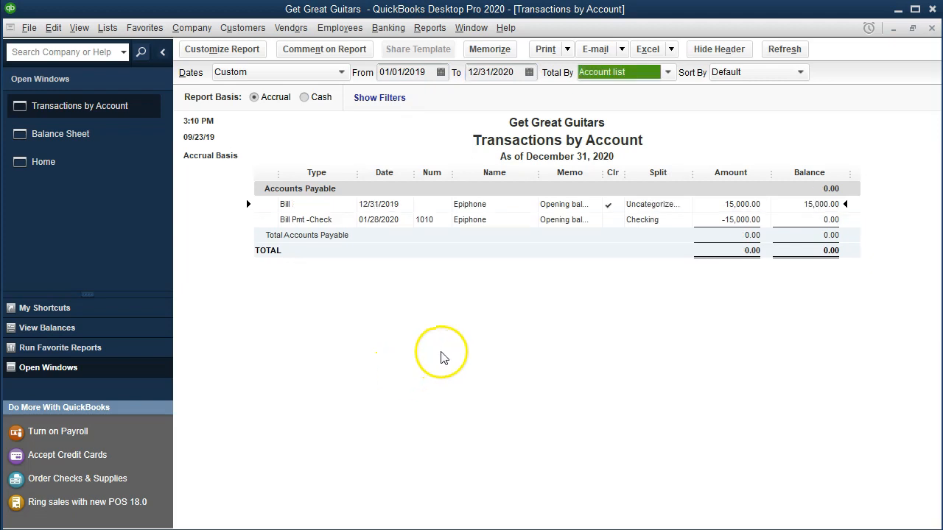
Step: Compare the Epiphone bill with its payment, open the bill payment check to view it, and close the check
left_click(741, 204)
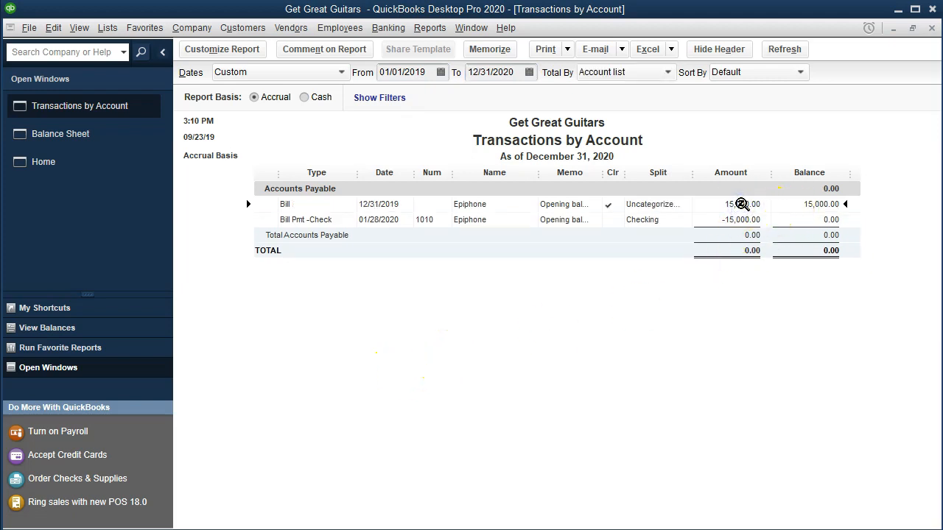
left_click(742, 220)
left_click(316, 224)
left_click(299, 242)
double_click(749, 220)
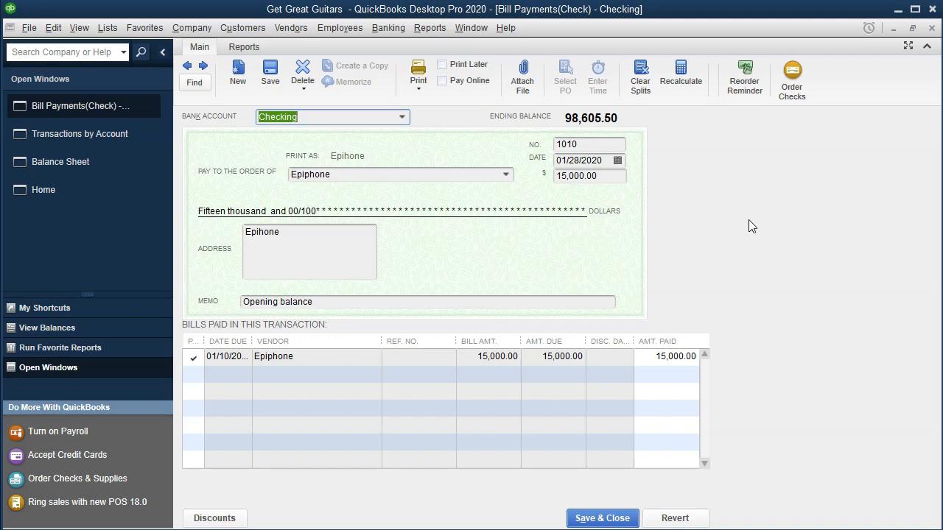
left_click(933, 27)
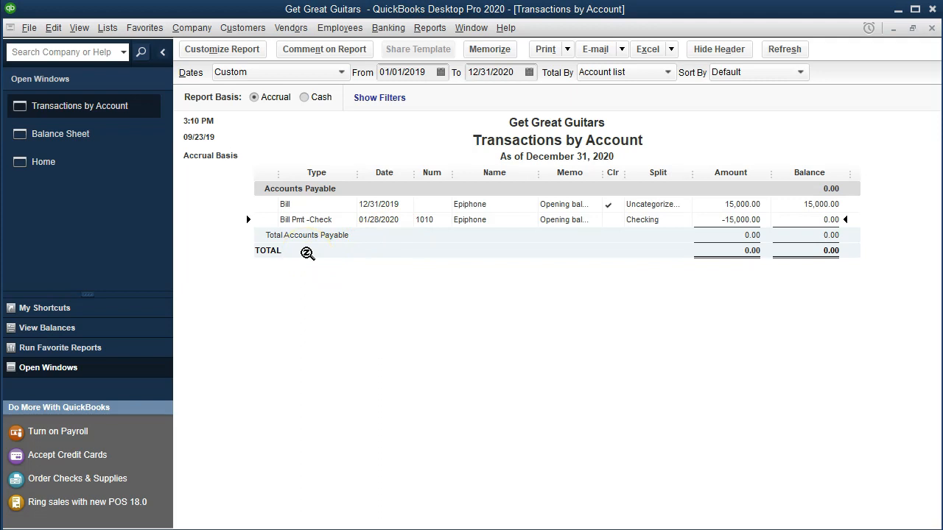
Step: Close the transactions report and review the Accounts Receivable and Accounts Payable lines on the Balance Sheet
left_click(606, 278)
left_click(308, 385)
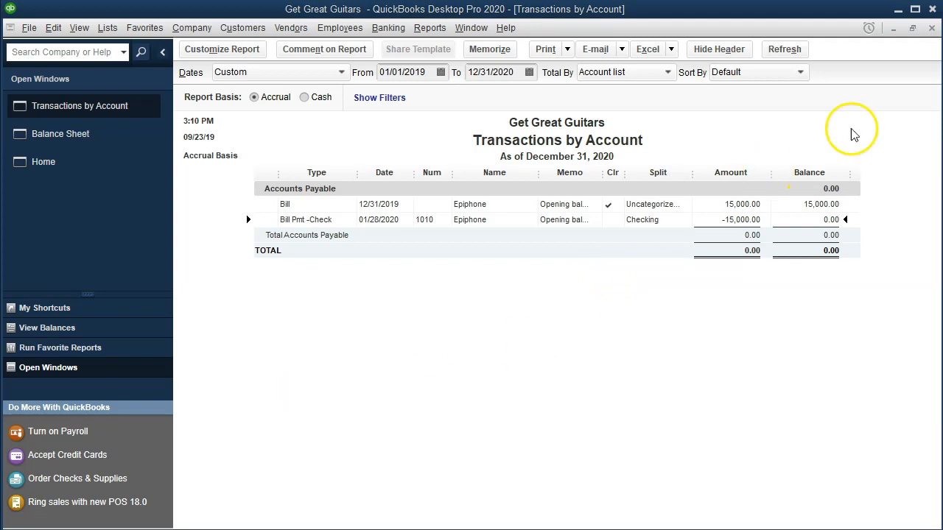
left_click(931, 27)
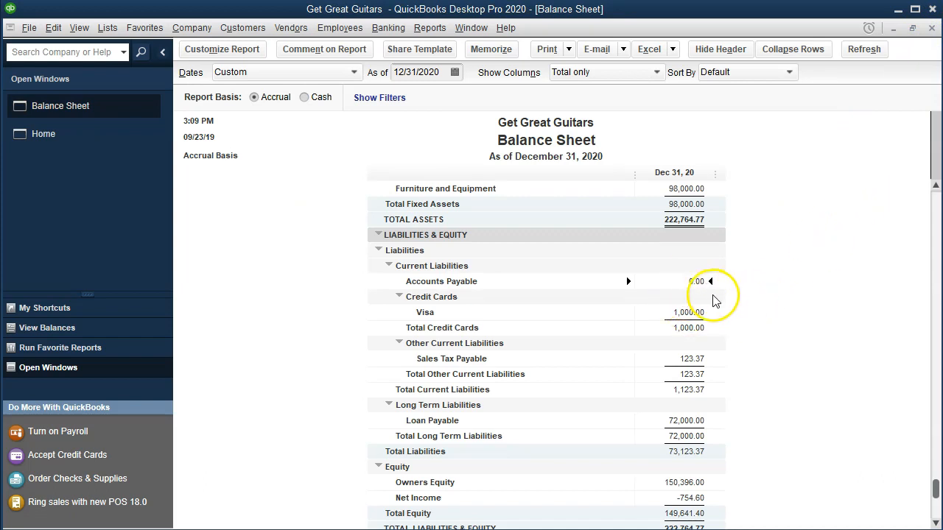
scroll(707, 302, "up", 3)
scroll(709, 306, "up", 2)
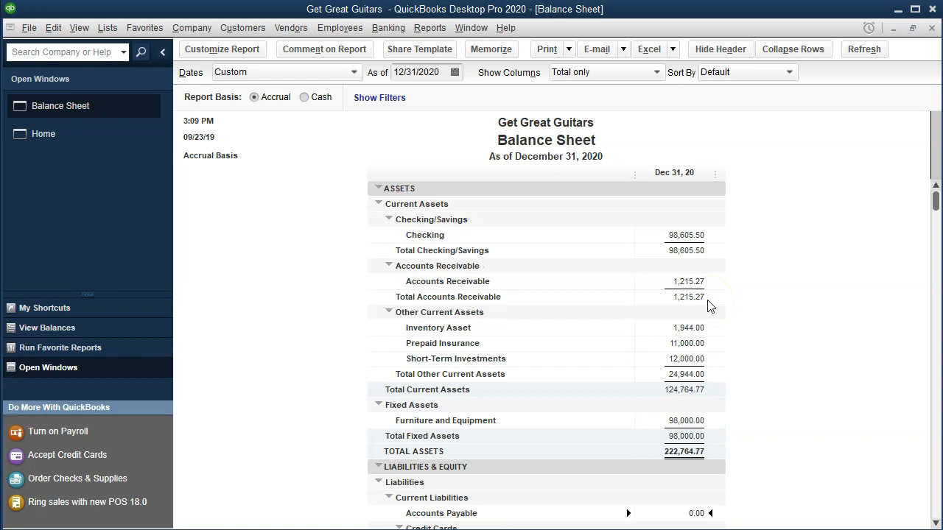
left_click(687, 280)
scroll(717, 327, "down", 4)
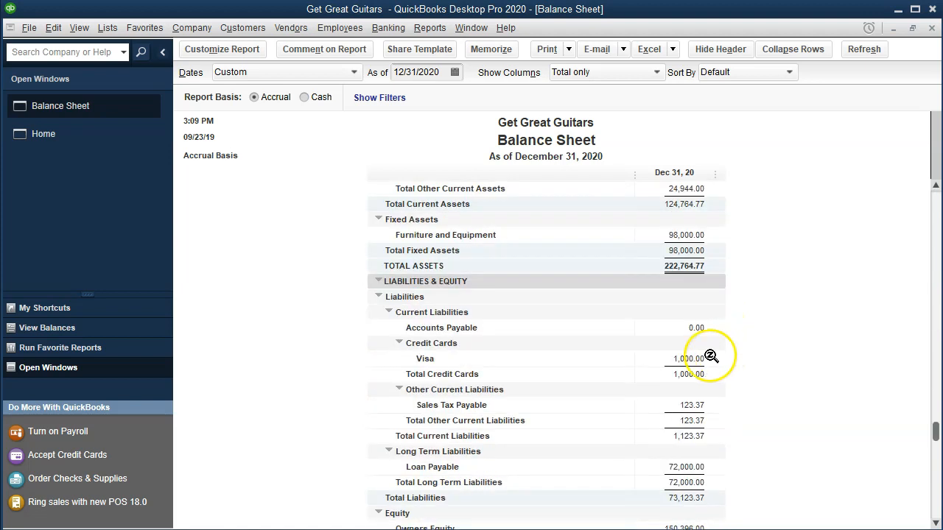
left_click(697, 329)
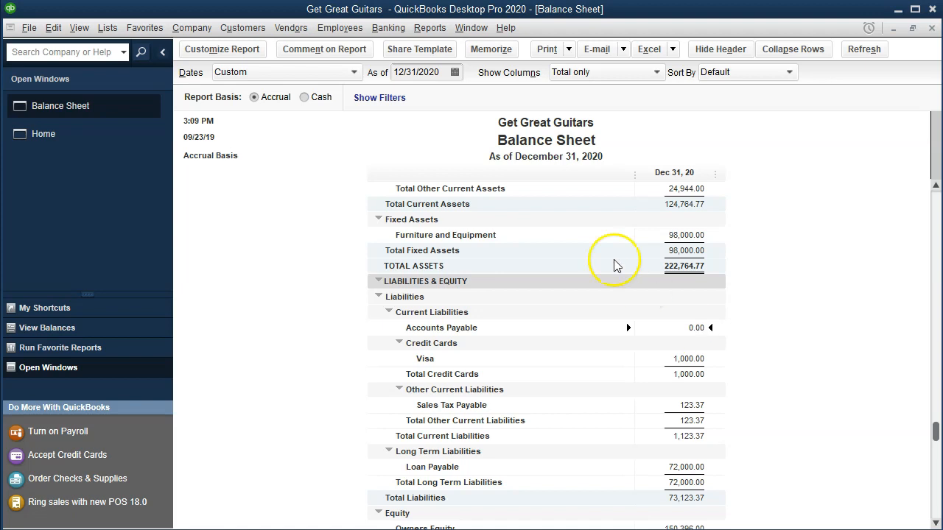
Step: Open the Vendor Balance Detail report and examine the Epiphone bill and bill payment amounts
left_click(430, 29)
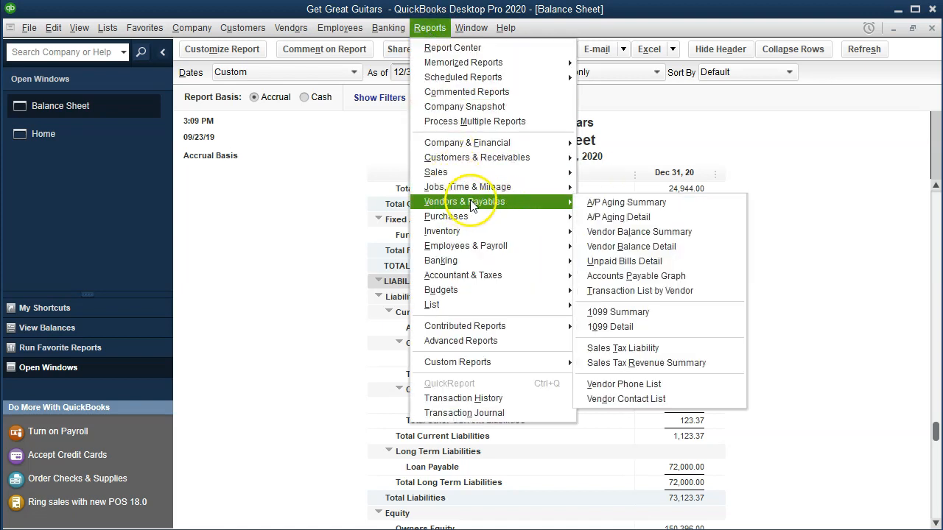
mouse_move(572, 205)
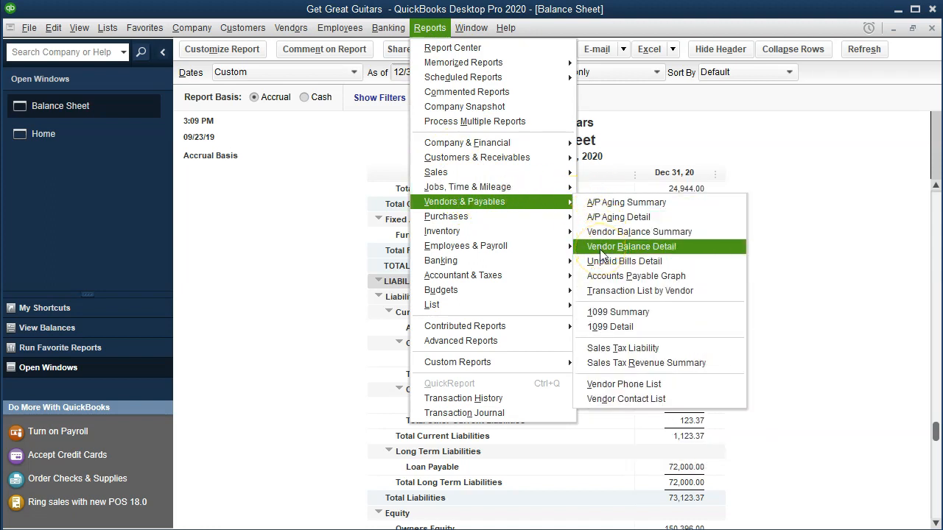
left_click(600, 249)
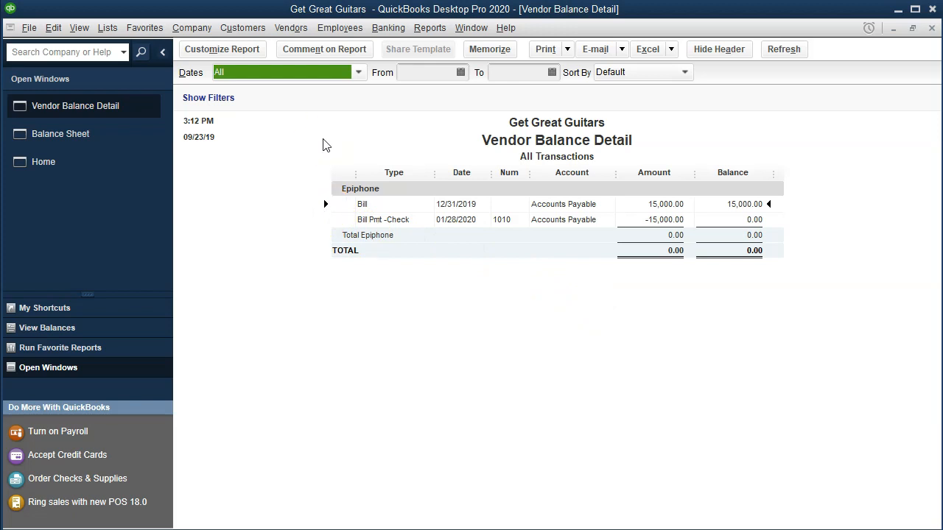
left_click(667, 205)
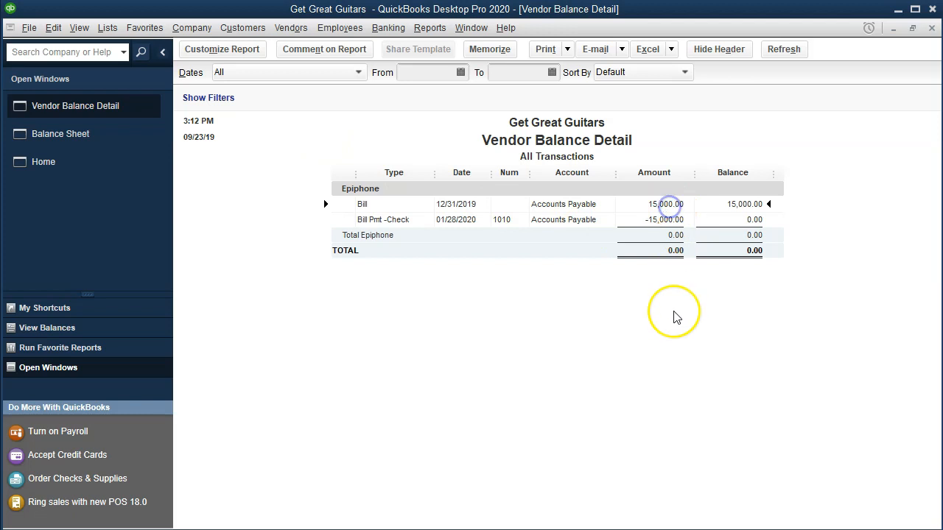
left_click(656, 220)
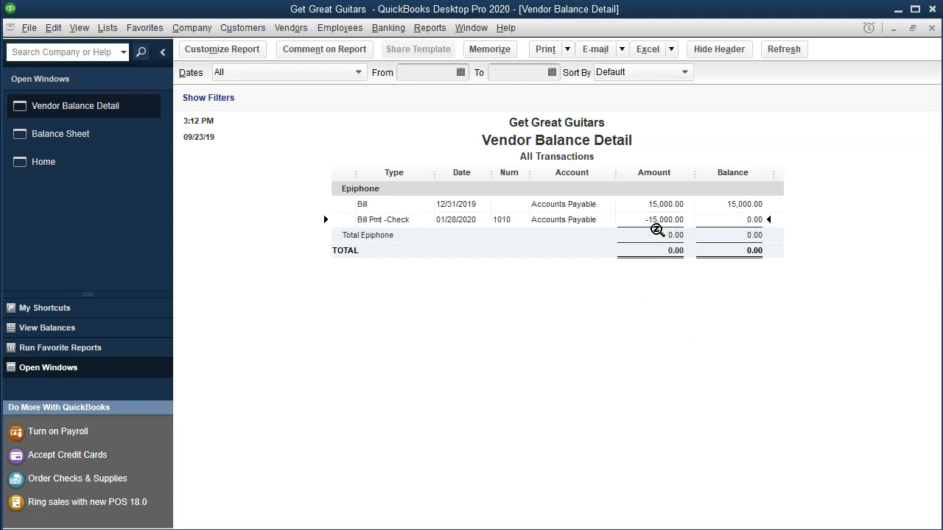
left_click(658, 200)
left_click(664, 219)
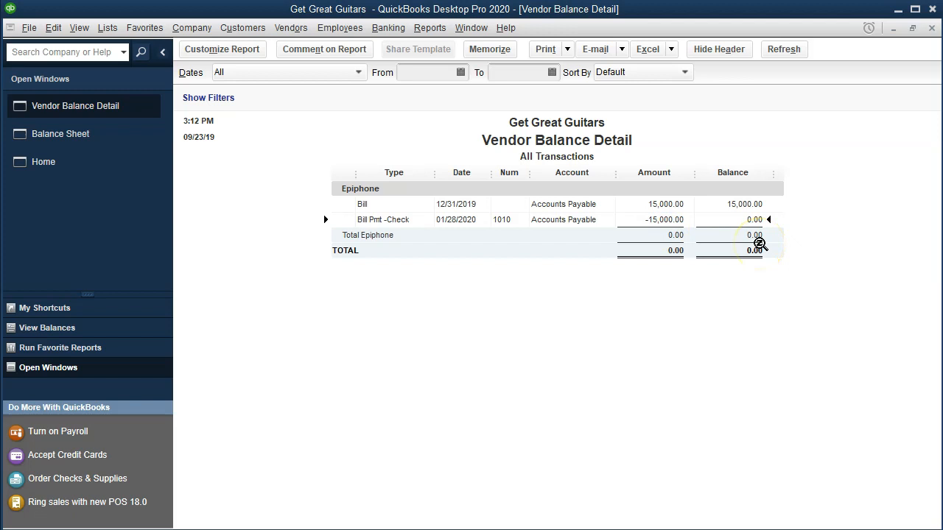